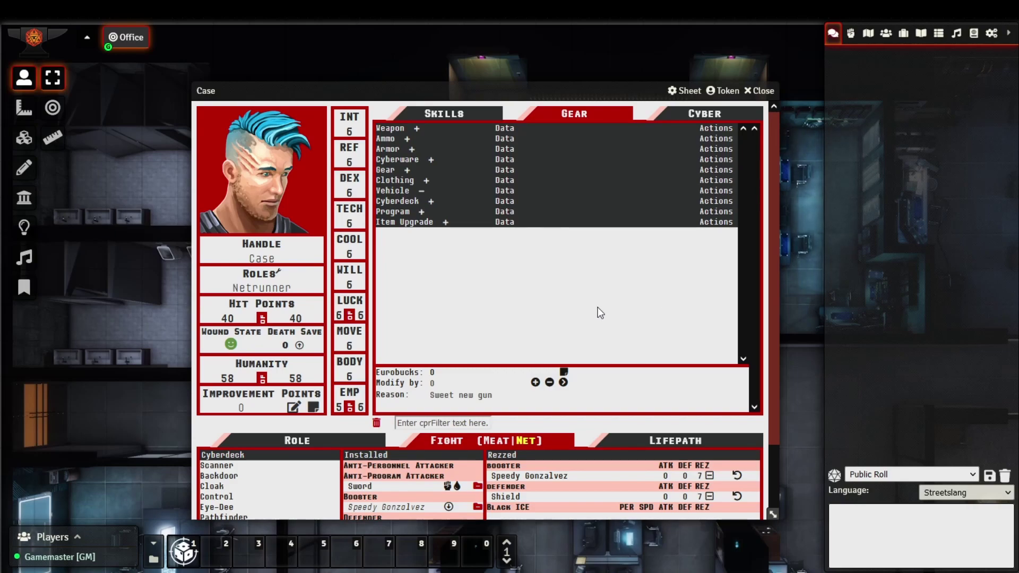
# - Add 1000 Eurobucks to Case's wealth with the reason "Initial"
pyautogui.click(468, 383)
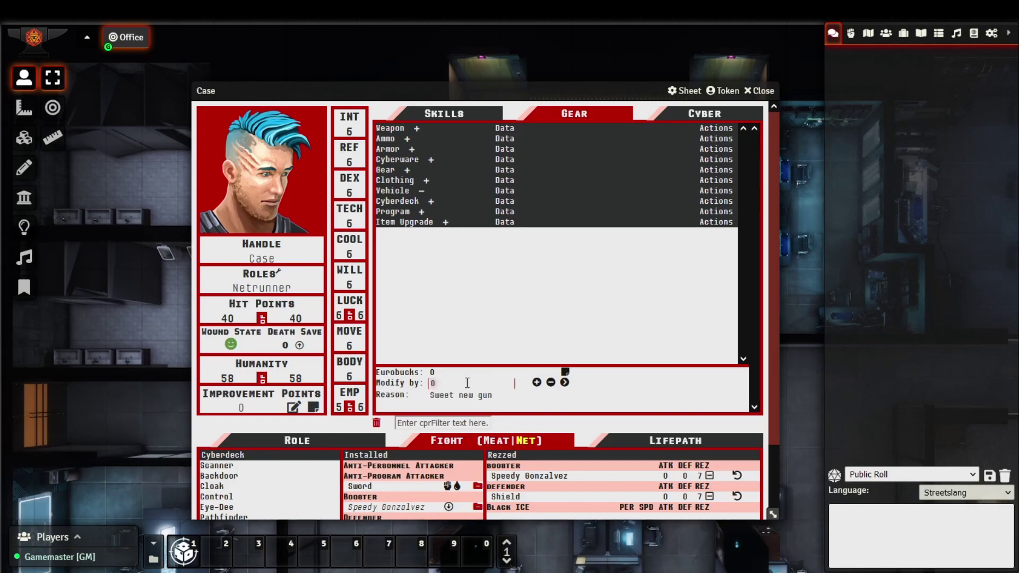
pyautogui.write('1000')
pyautogui.click(462, 396)
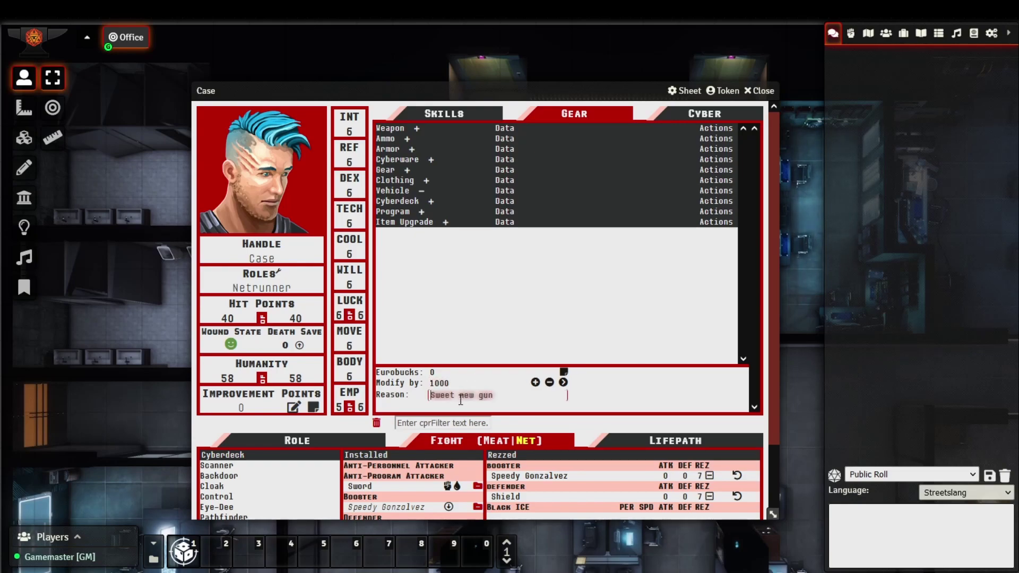
pyautogui.write('Initial')
pyautogui.click(536, 382)
pyautogui.click(535, 382)
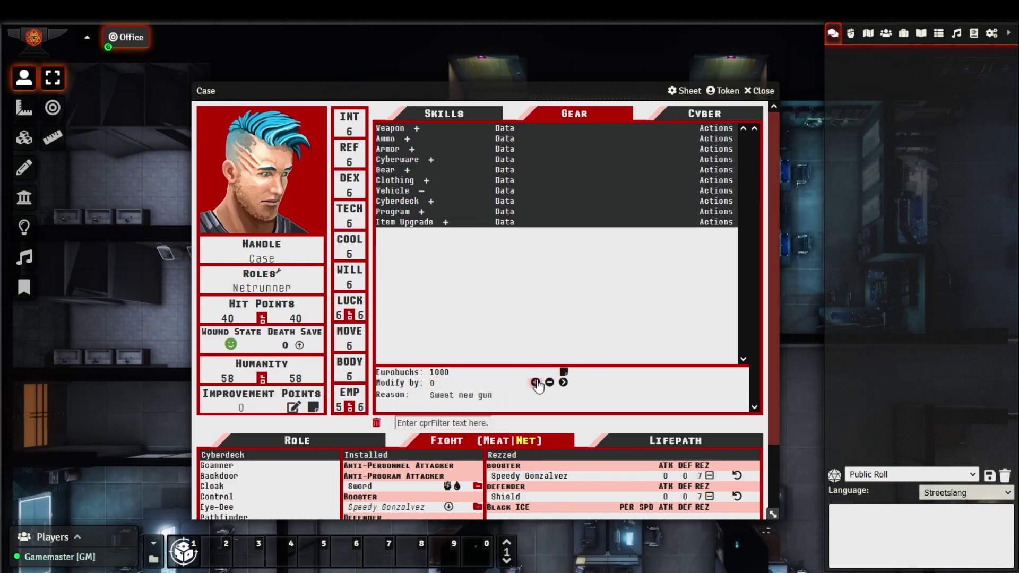
# - Delete the "Initial" entry from the Eurobucks ledger, subtract its value from Case's wealth, and close the ledger
pyautogui.click(563, 372)
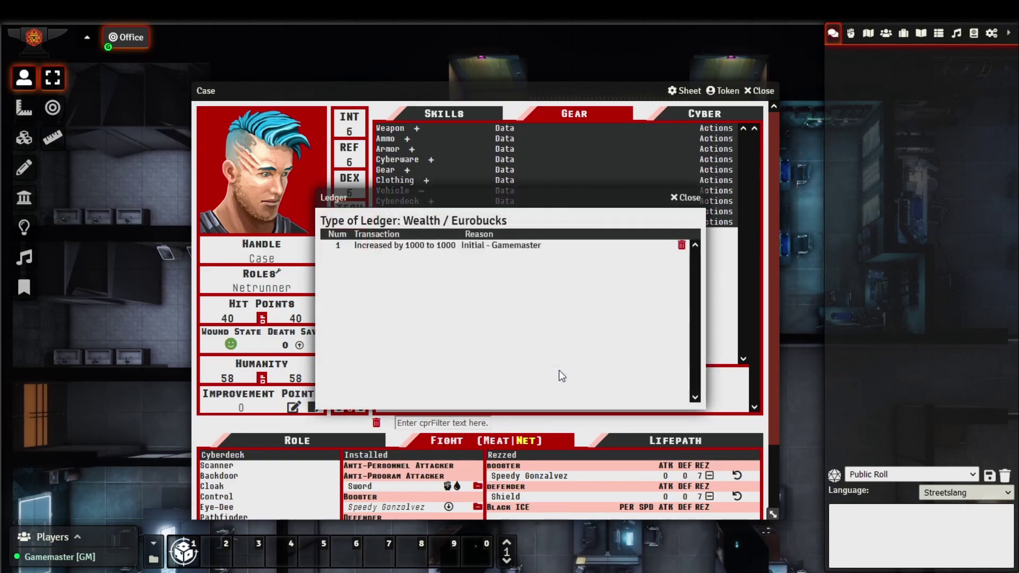
pyautogui.click(682, 248)
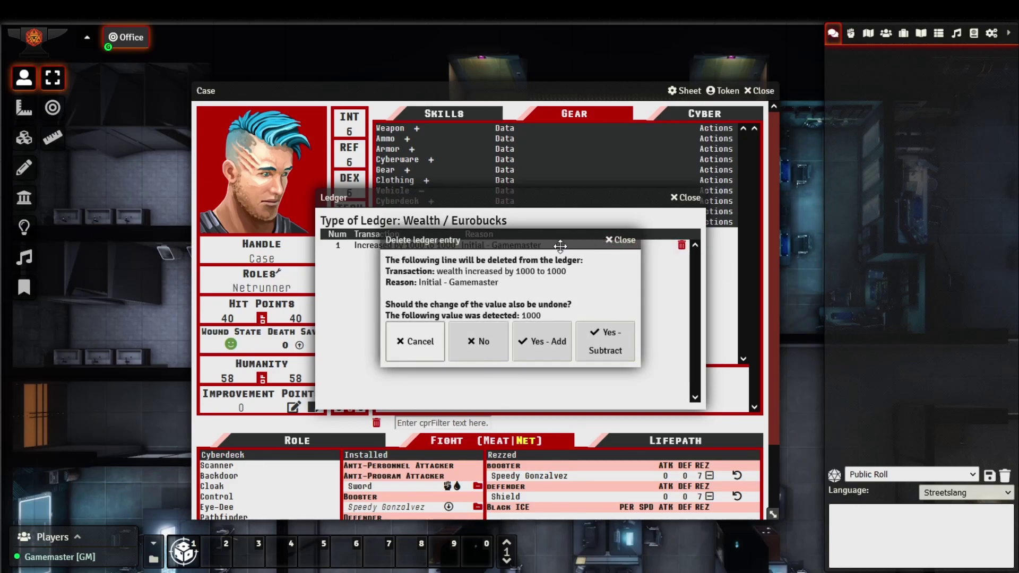
pyautogui.moveTo(559, 247); pyautogui.dragTo(580, 266)
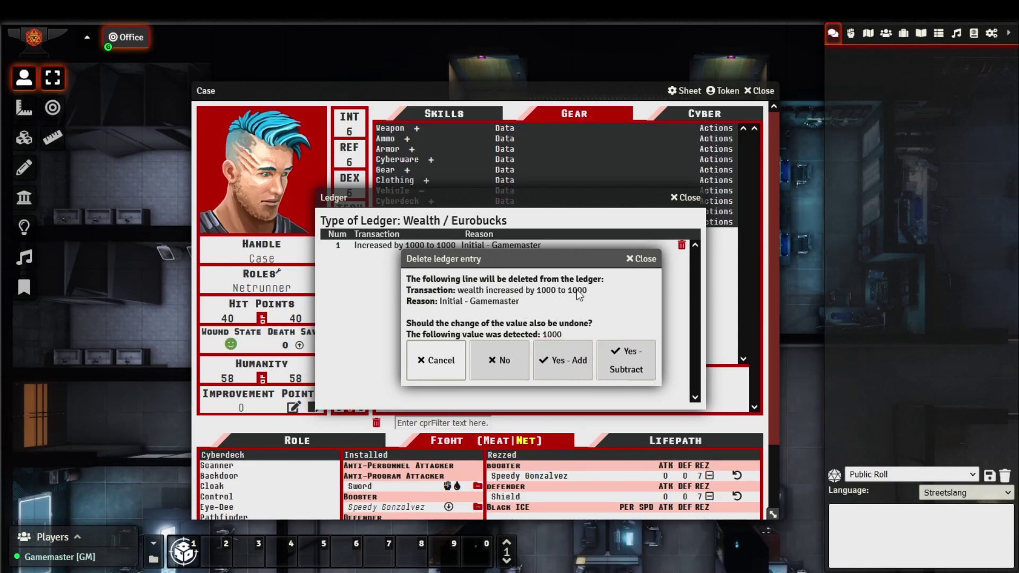
pyautogui.moveTo(552, 259); pyautogui.dragTo(544, 272)
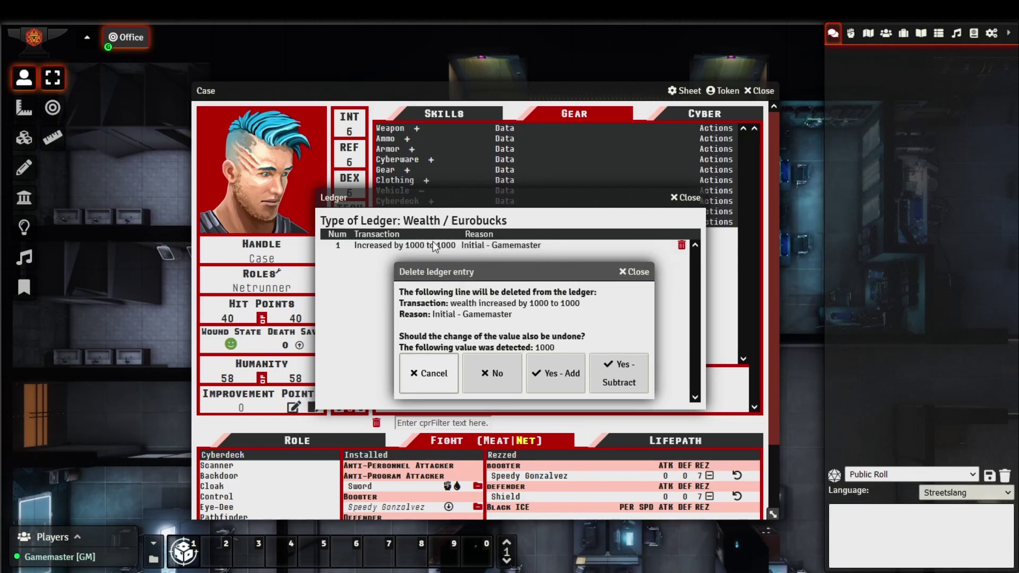
pyautogui.click(614, 368)
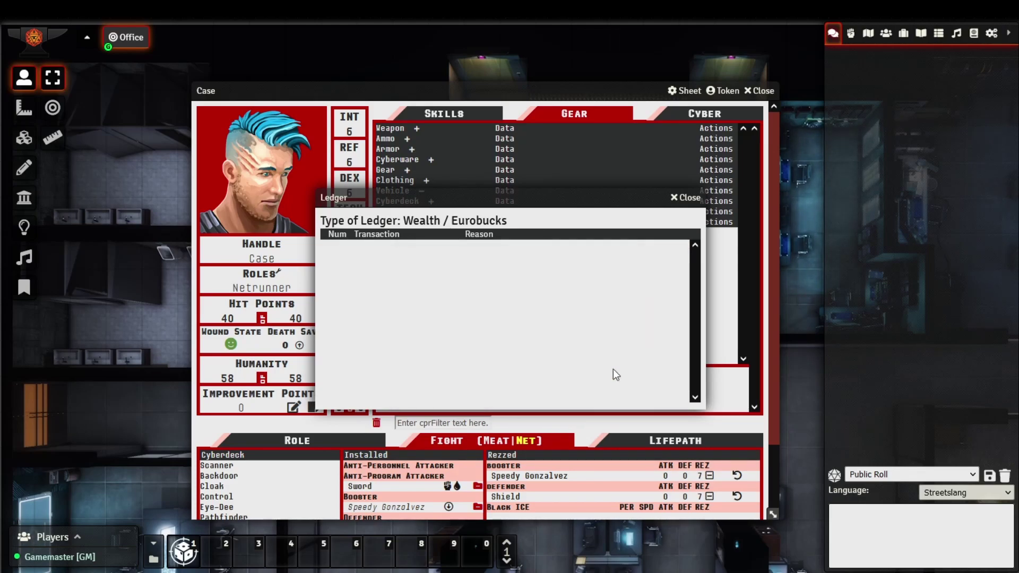
pyautogui.click(688, 197)
pyautogui.click(467, 379)
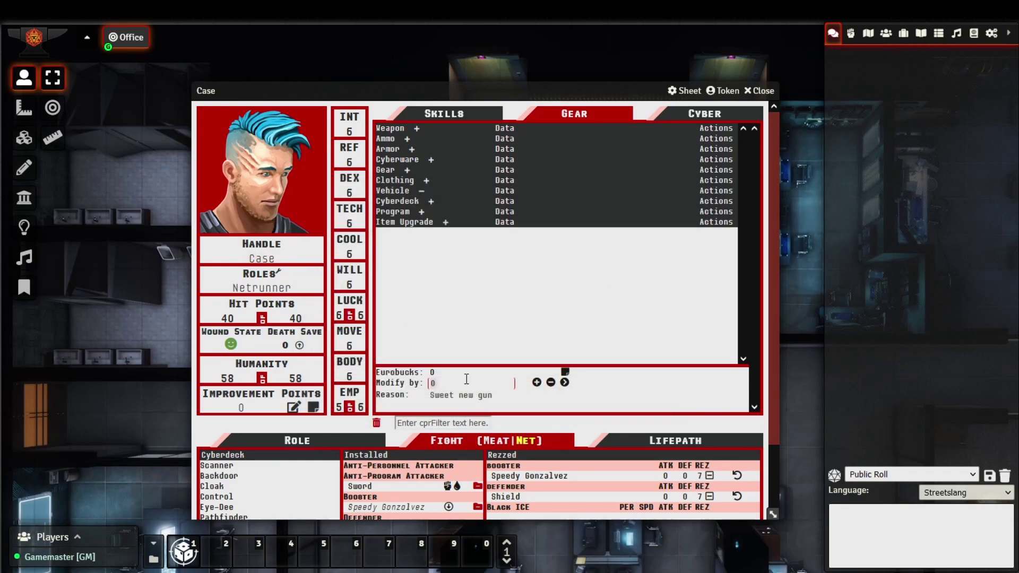
# - Raise Case's death save value to 4
pyautogui.click(301, 346)
pyautogui.click(301, 346)
pyautogui.click(300, 346)
pyautogui.click(301, 347)
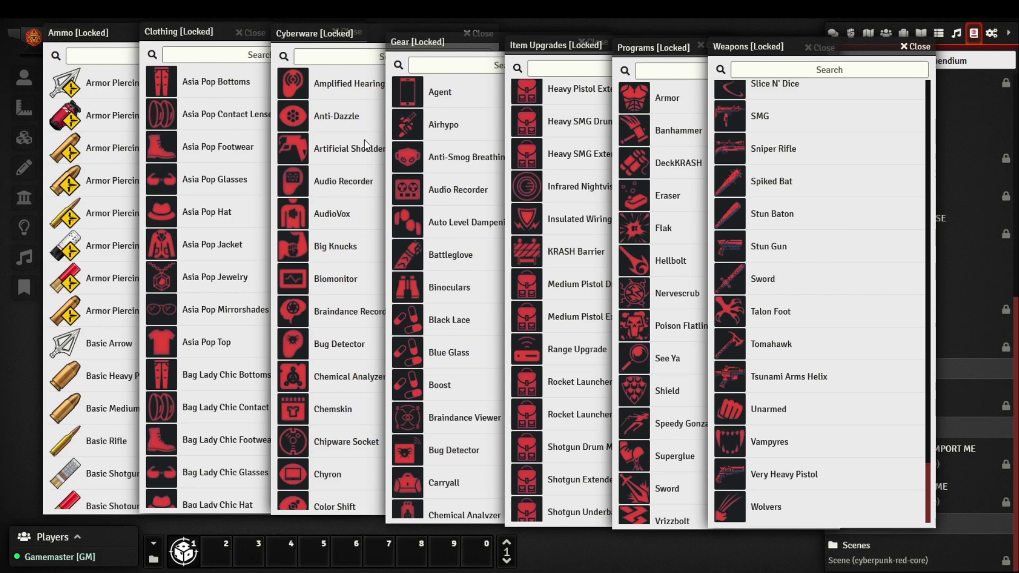
pyautogui.click(114, 35)
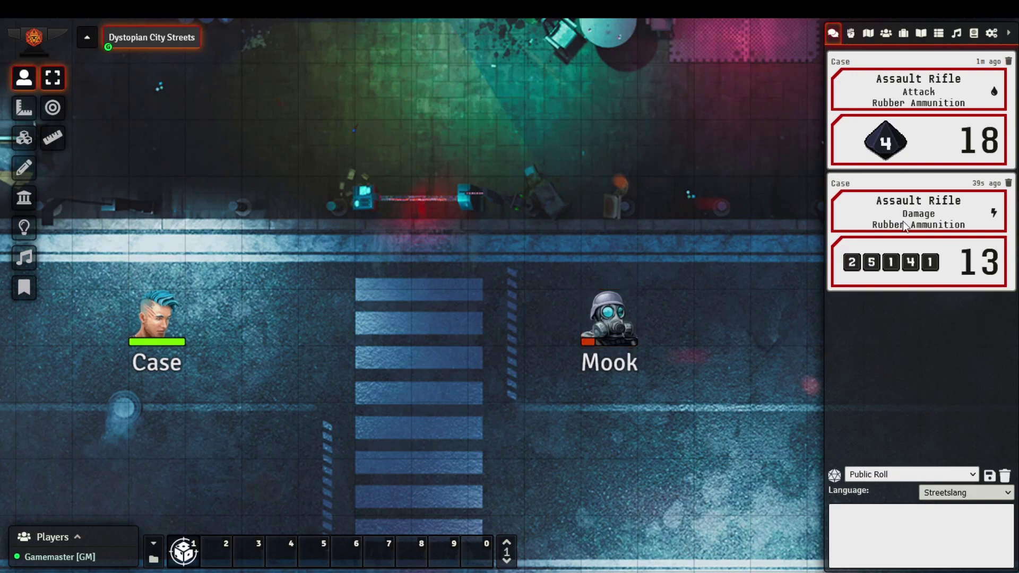
# - Apply the Assault Rifle's rubber ammunition damage roll to the Mook token and check the hit points on its sheet
pyautogui.click(987, 251)
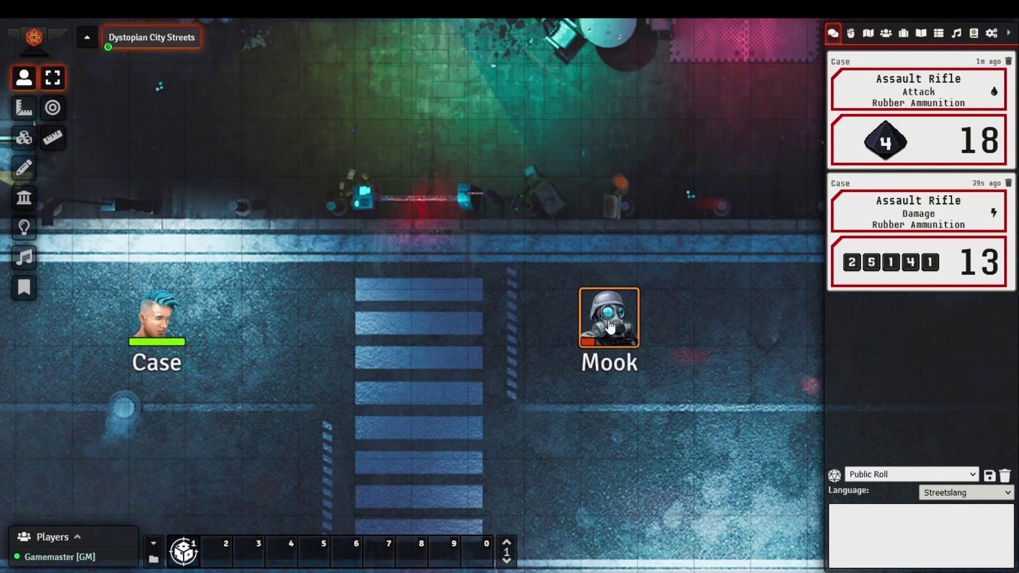
pyautogui.click(995, 214)
pyautogui.click(588, 347)
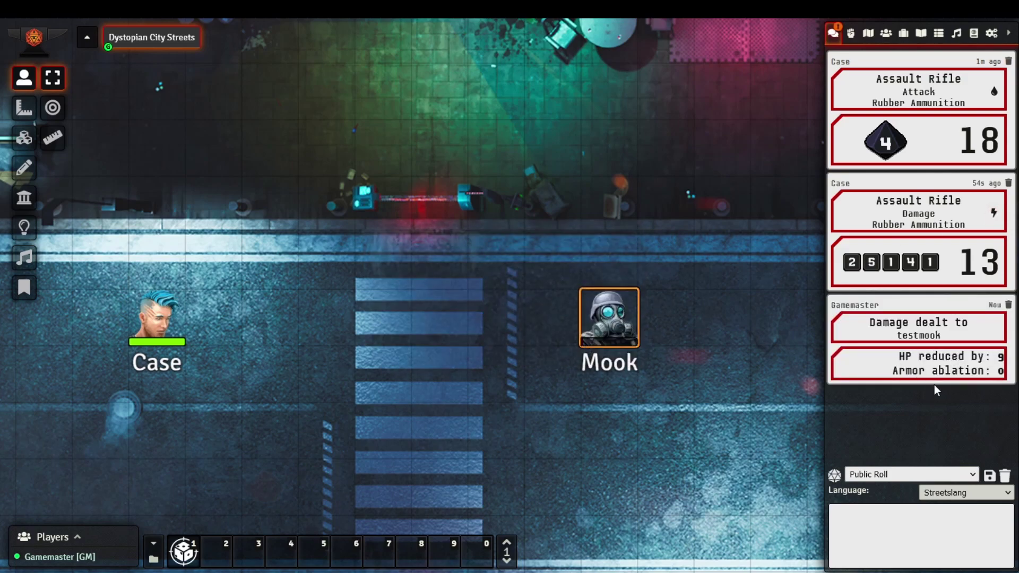
pyautogui.doubleClick(621, 323)
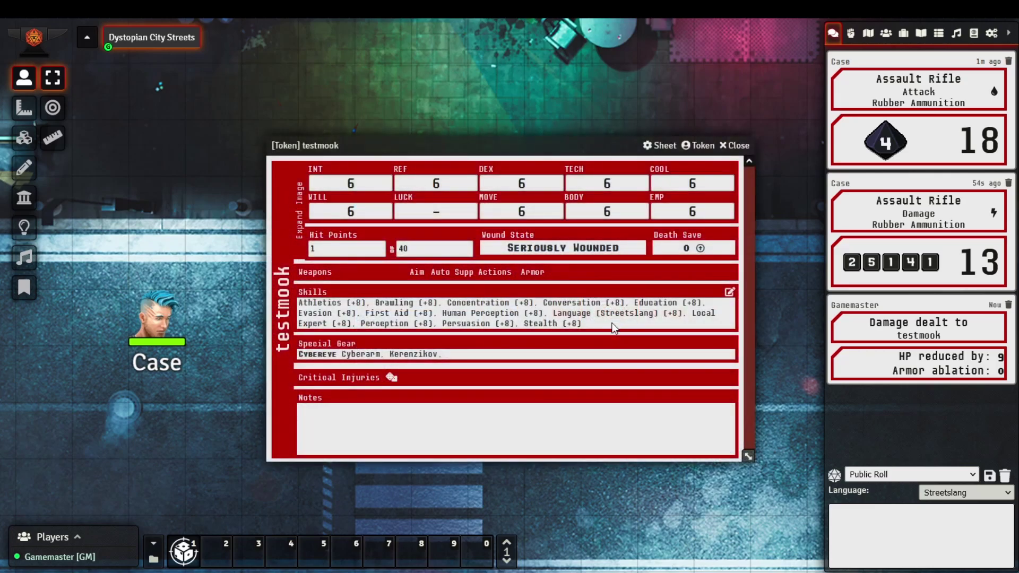
pyautogui.click(733, 145)
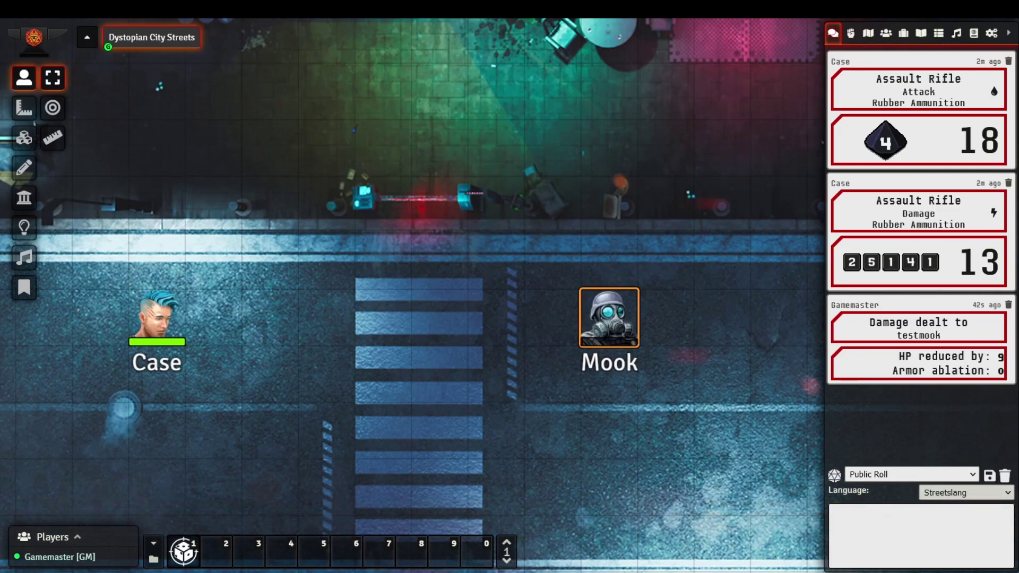
# - Open the sheets of the Mook and Case tokens and arrange them side by side
pyautogui.doubleClick(625, 325)
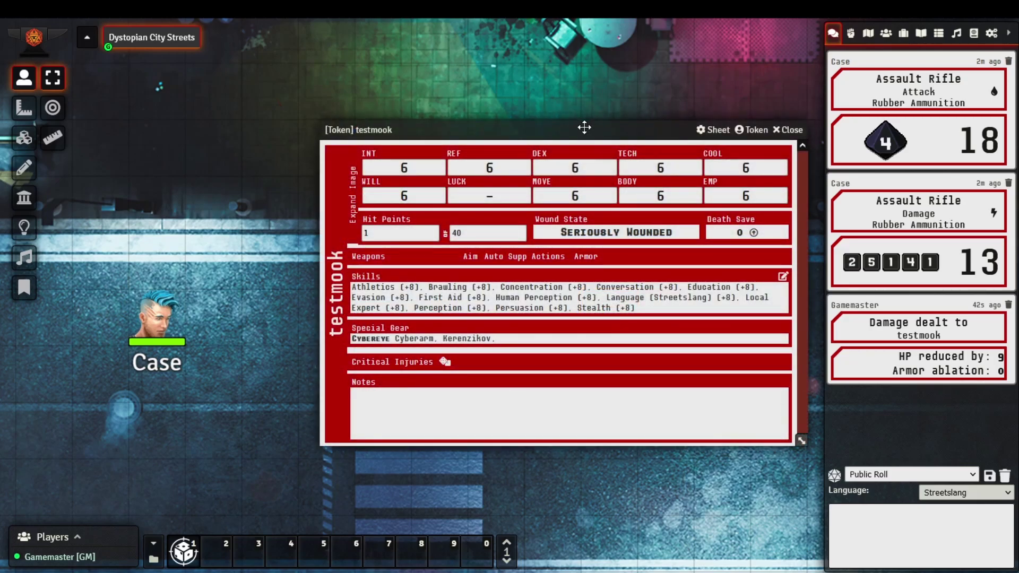
pyautogui.moveTo(585, 127); pyautogui.dragTo(763, 114)
pyautogui.doubleClick(157, 316)
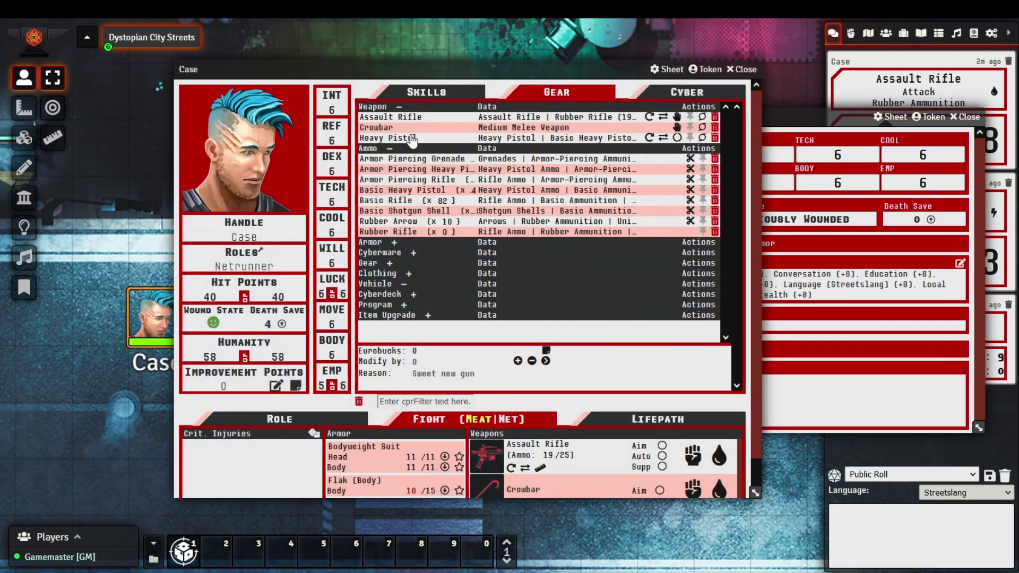
pyautogui.moveTo(503, 66); pyautogui.dragTo(332, 59)
pyautogui.moveTo(712, 118); pyautogui.dragTo(748, 110)
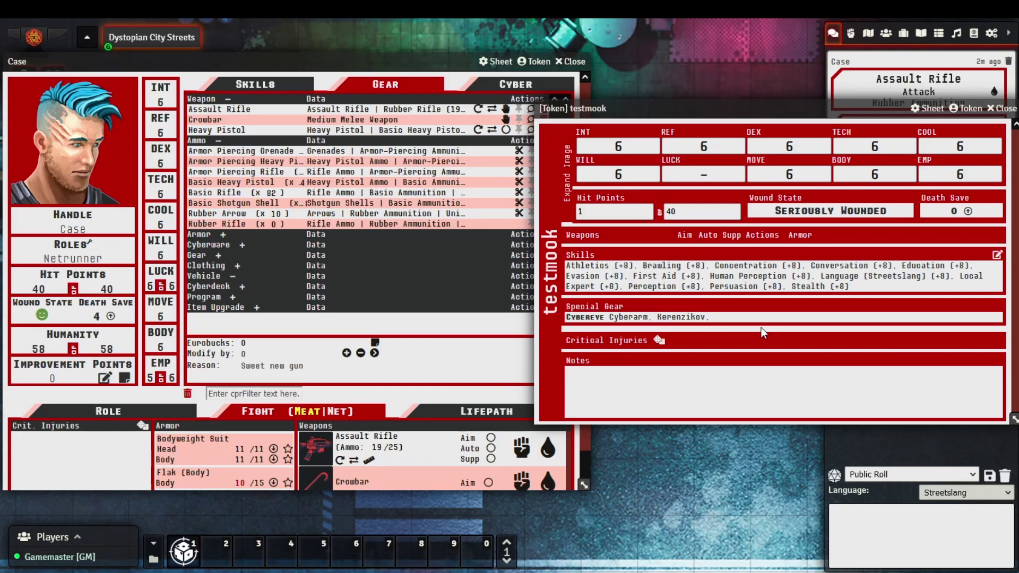
# - Uninstall the Cybereye from the testmook's special gear
pyautogui.keyDown('shift'); pyautogui.click(588, 317); pyautogui.keyUp('shift')
pyautogui.moveTo(570, 268); pyautogui.dragTo(849, 238)
pyautogui.click(852, 275)
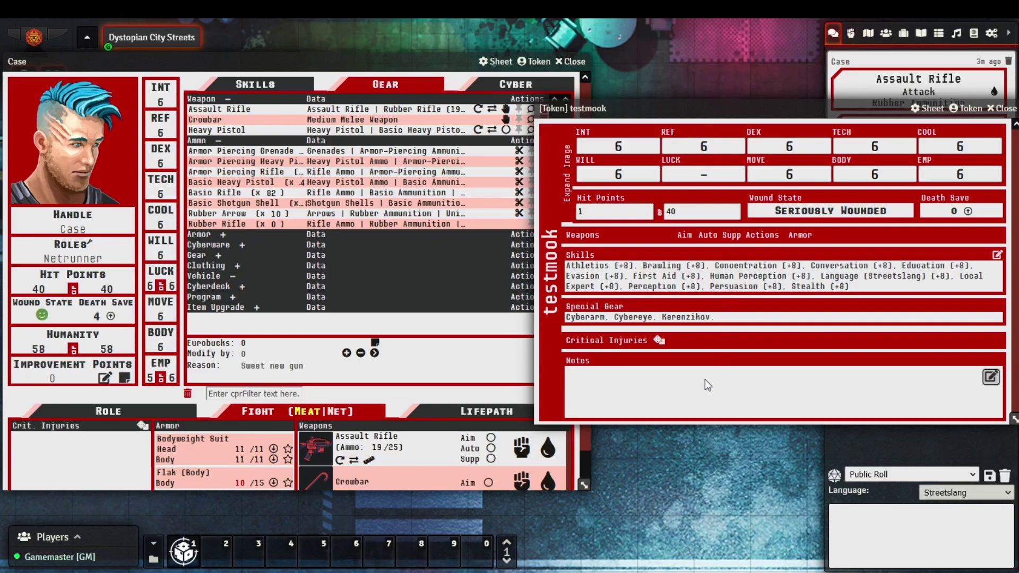
# - Transfer the Cyberarm and Cybereye from the testmook's special gear to Case's sheet and close the testmook sheet
pyautogui.moveTo(584, 317); pyautogui.dragTo(439, 321)
pyautogui.moveTo(600, 321); pyautogui.dragTo(455, 329)
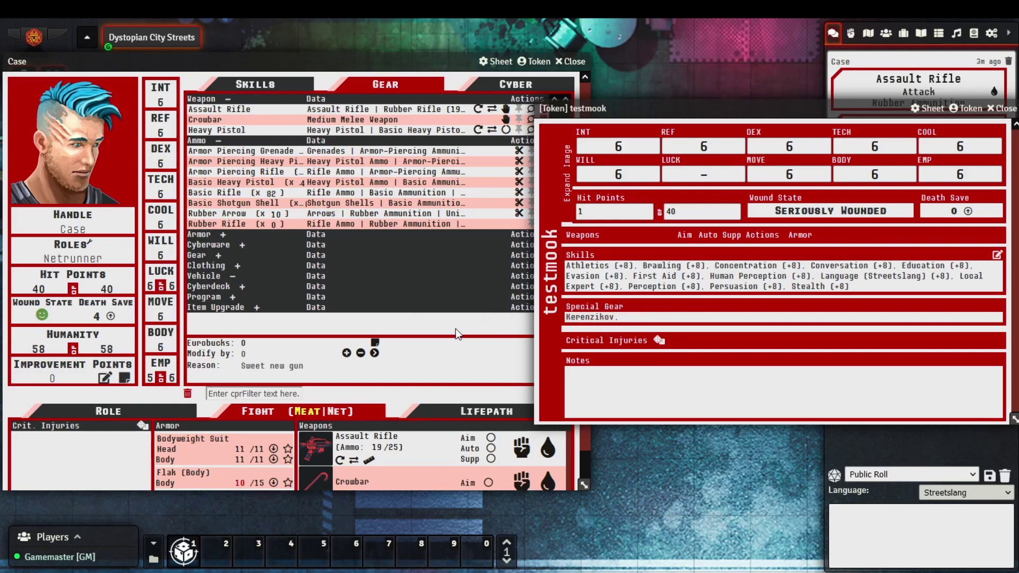
pyautogui.click(1000, 109)
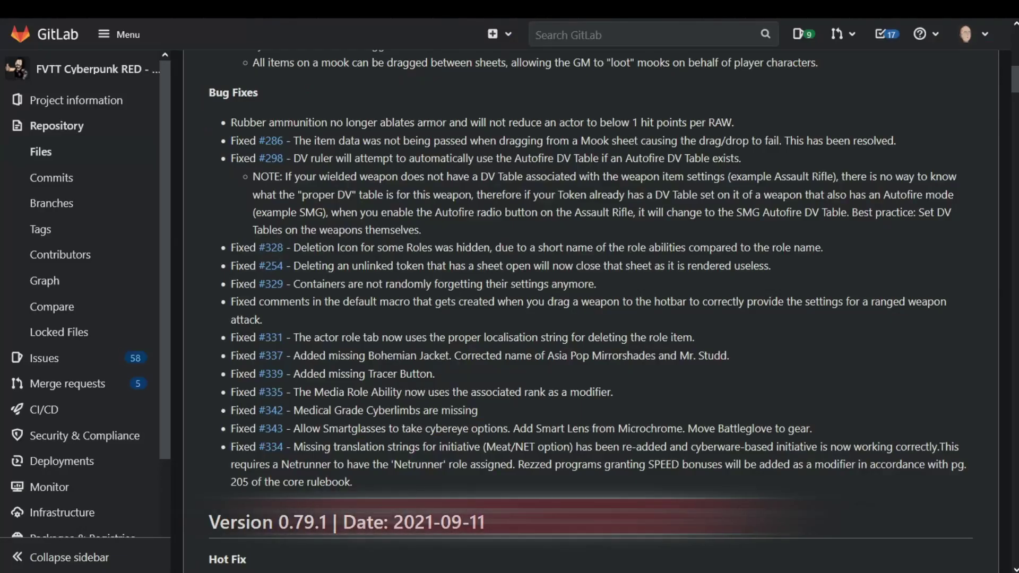